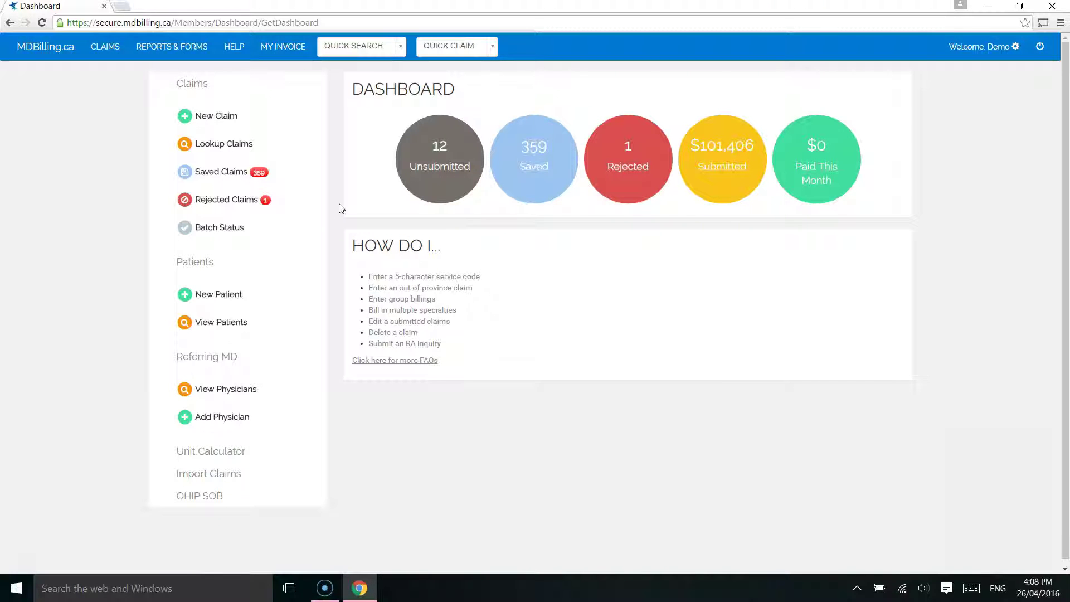
- Open the REPORTS & FORMS menu on the dashboard to list the report types
click(346, 187)
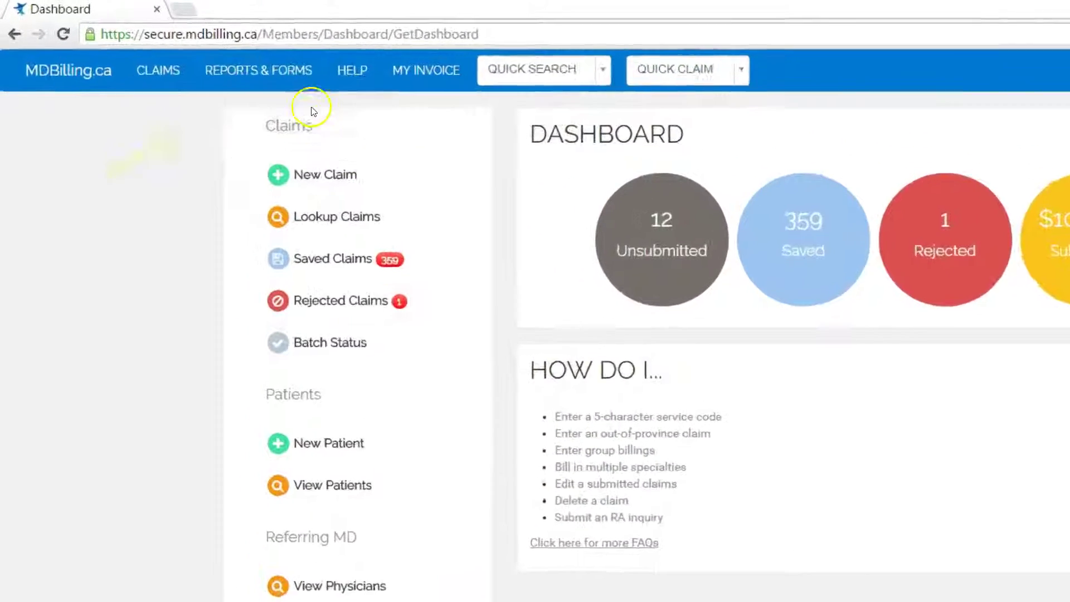
click(286, 72)
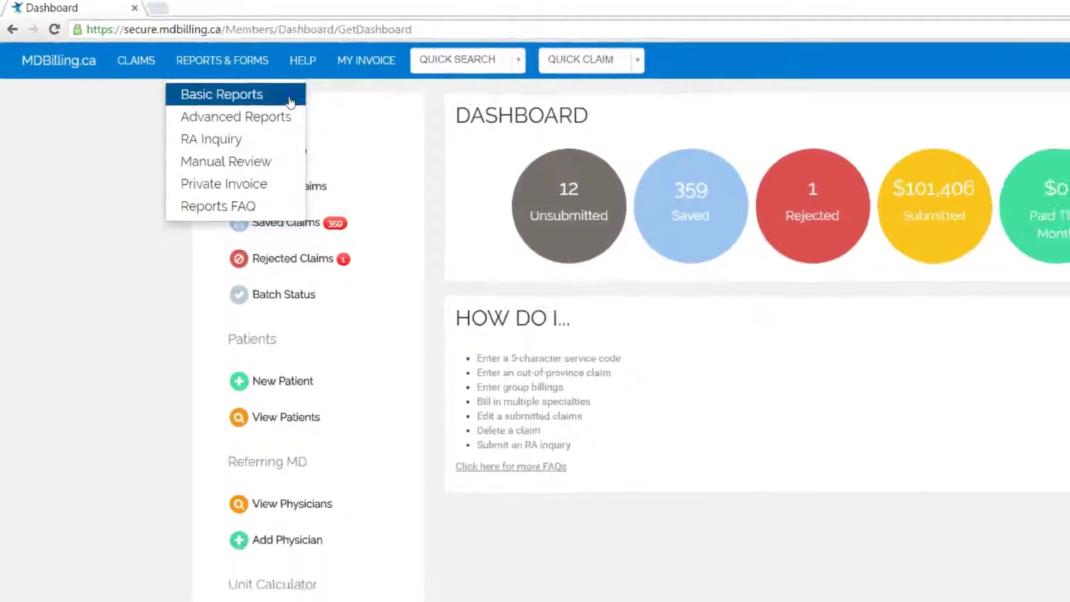
- Open the Unprocessed Claims Summary basic report and jump to its last page, 84 of 84
click(289, 101)
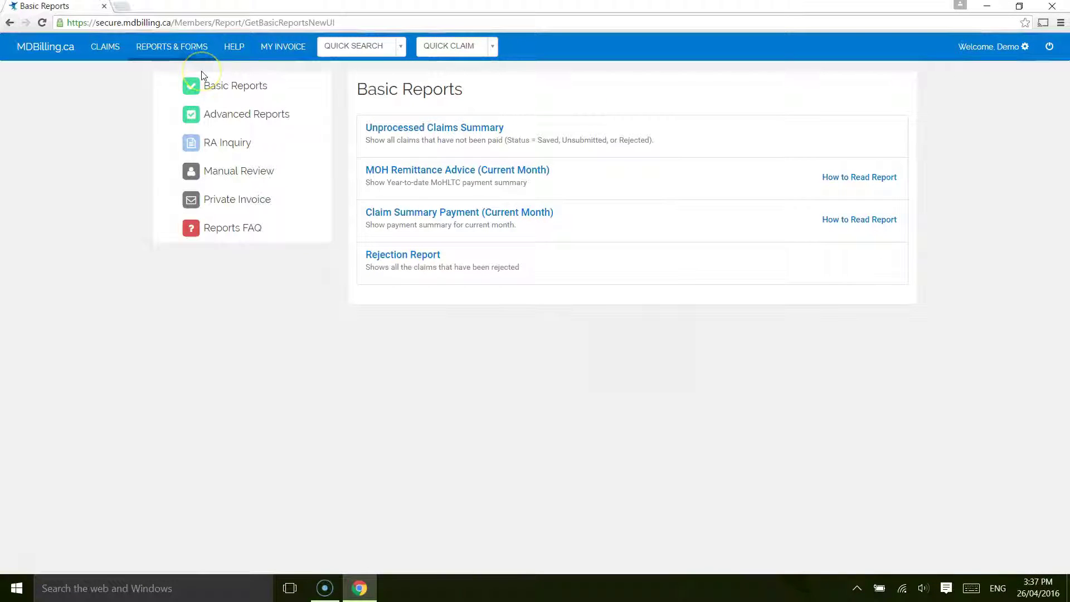
click(420, 134)
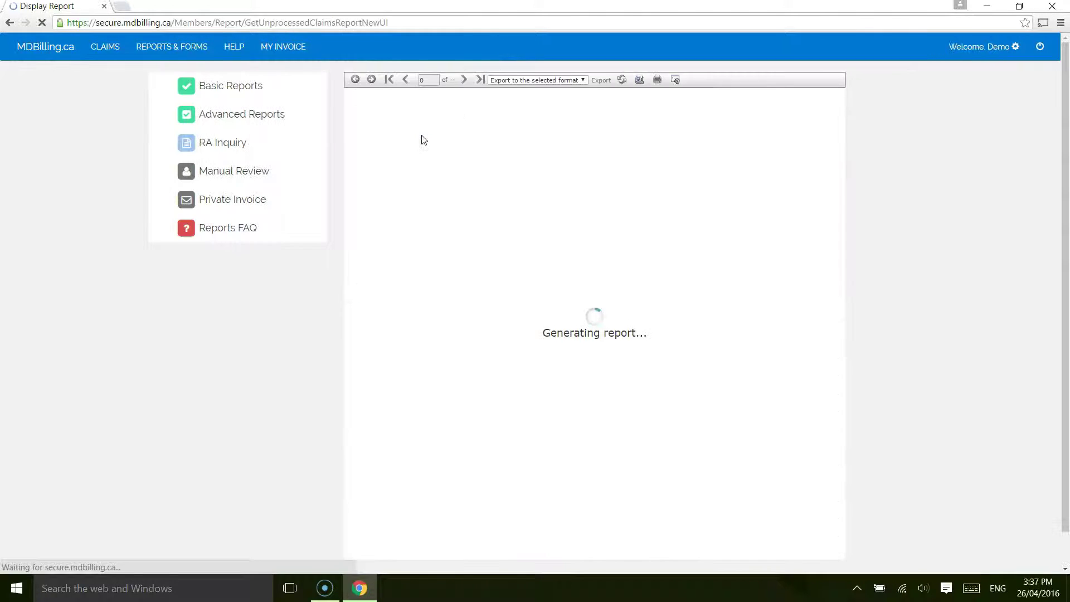
click(480, 81)
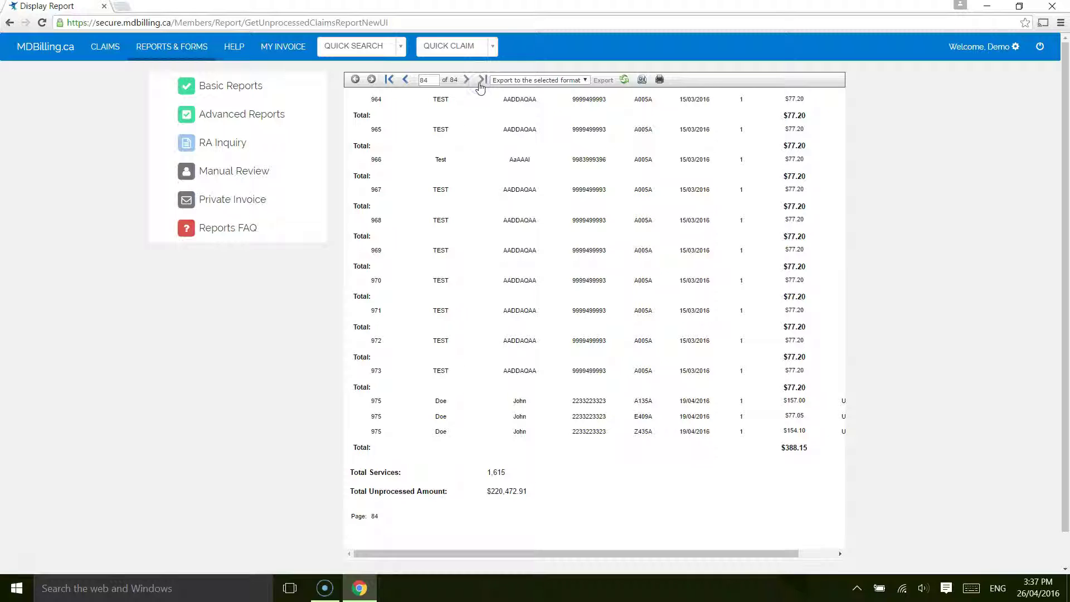
- View the MOH Remittance Advice report, then generate the April 2016 Claim Summary Payment report
click(258, 90)
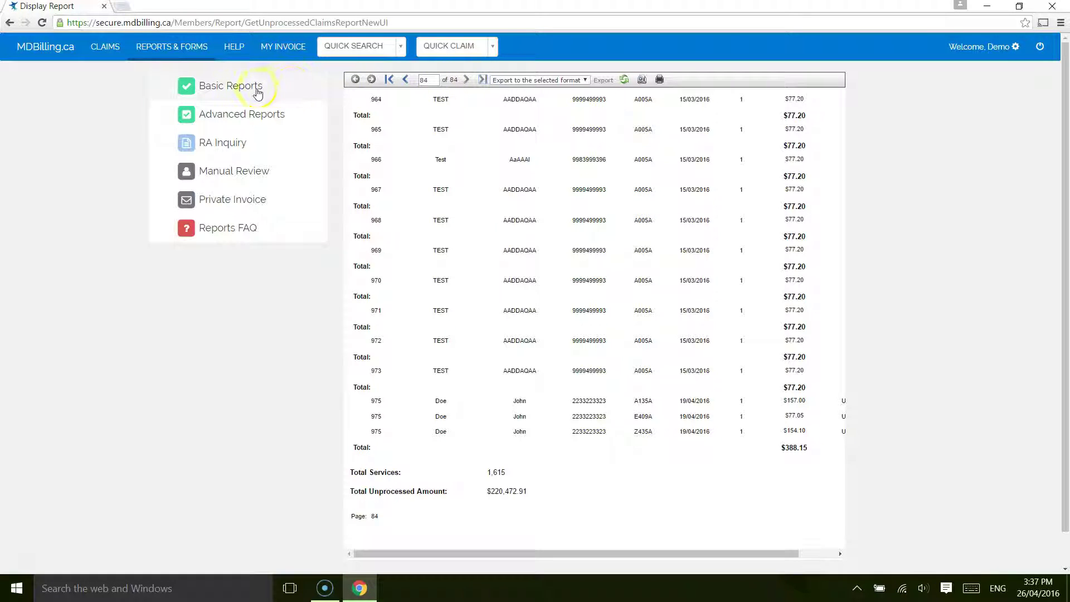
click(436, 171)
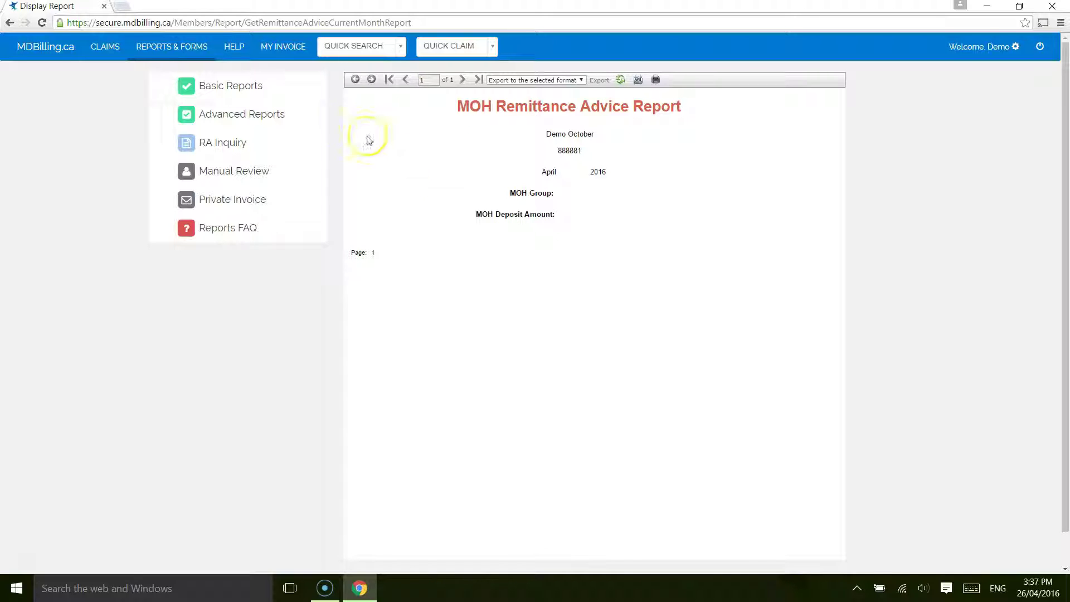
click(271, 97)
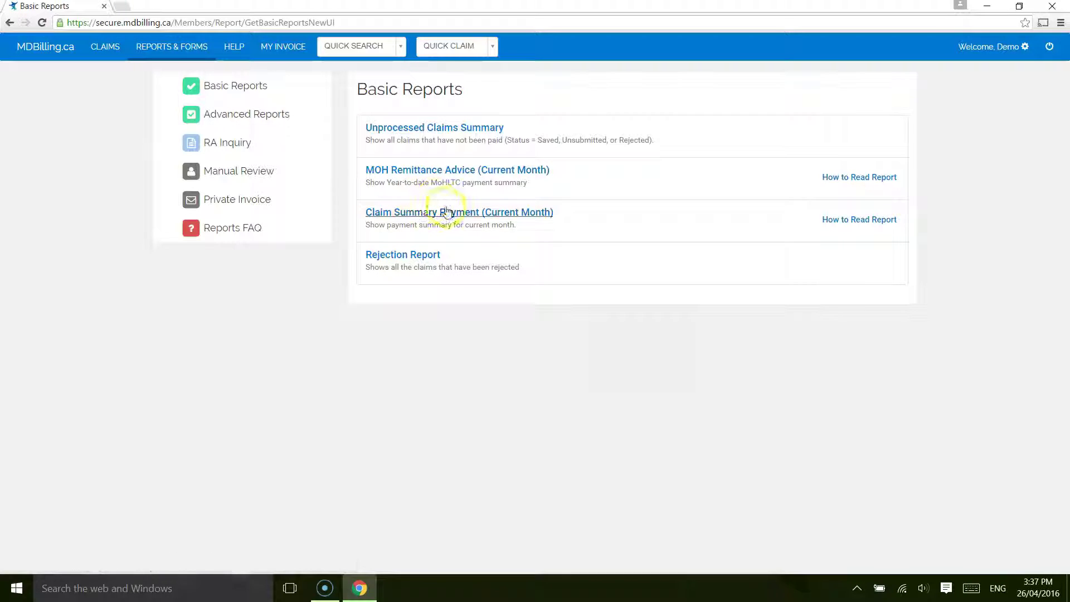
click(446, 211)
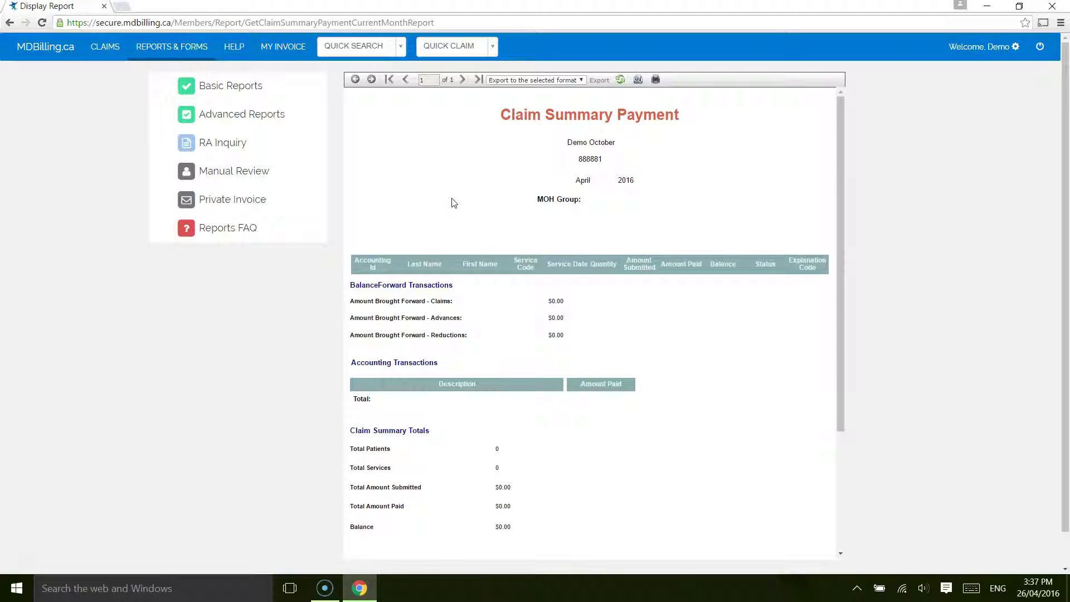
- Export the Claim Summary Payment report as an Excel 97-2003 .xls file and open it in Excel
click(456, 190)
click(516, 80)
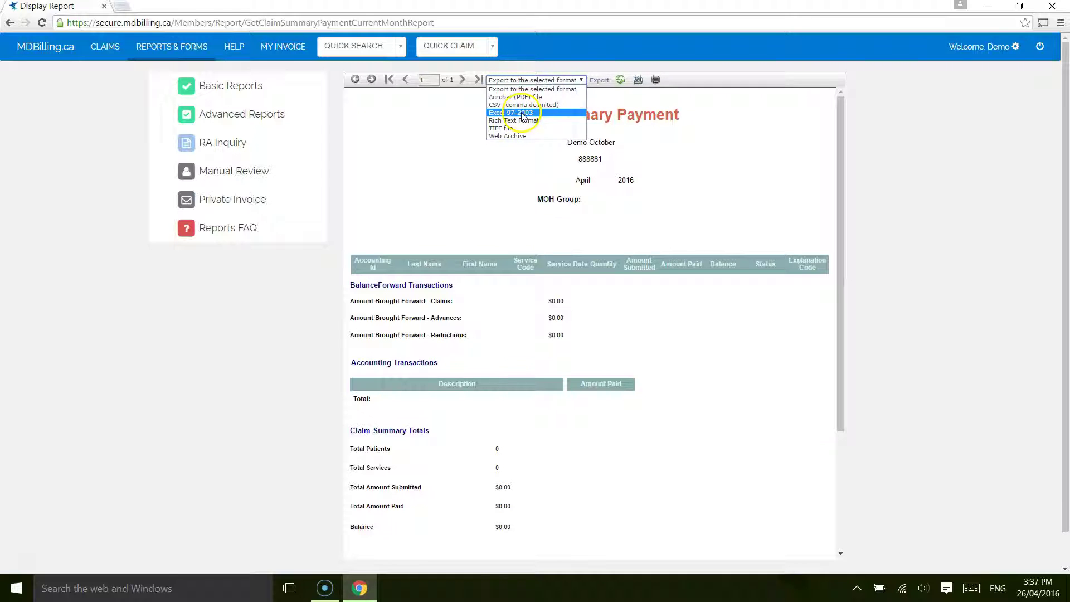
click(522, 114)
click(601, 82)
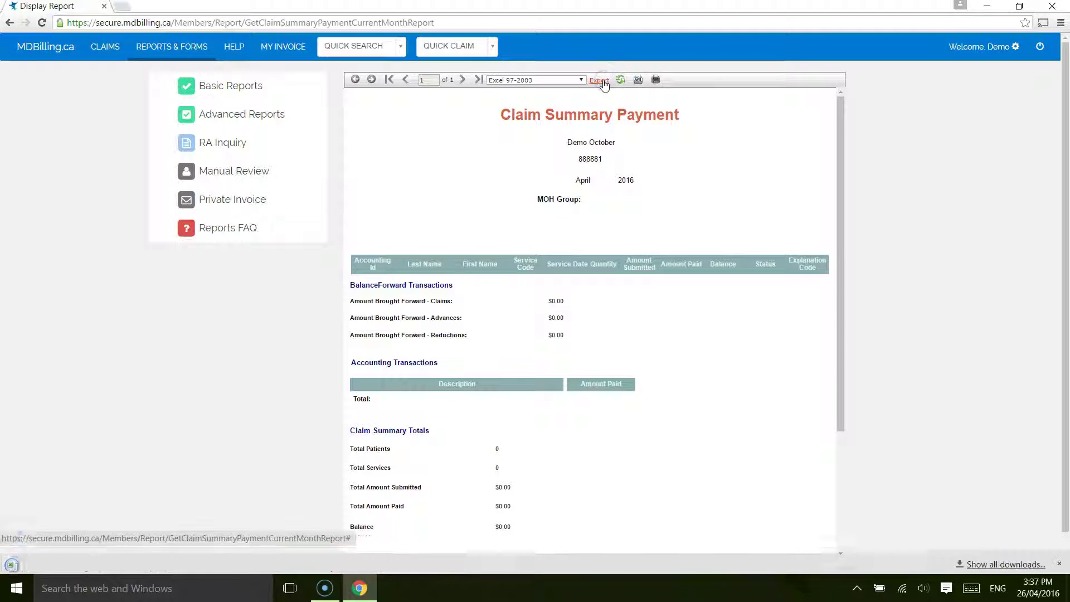
click(472, 172)
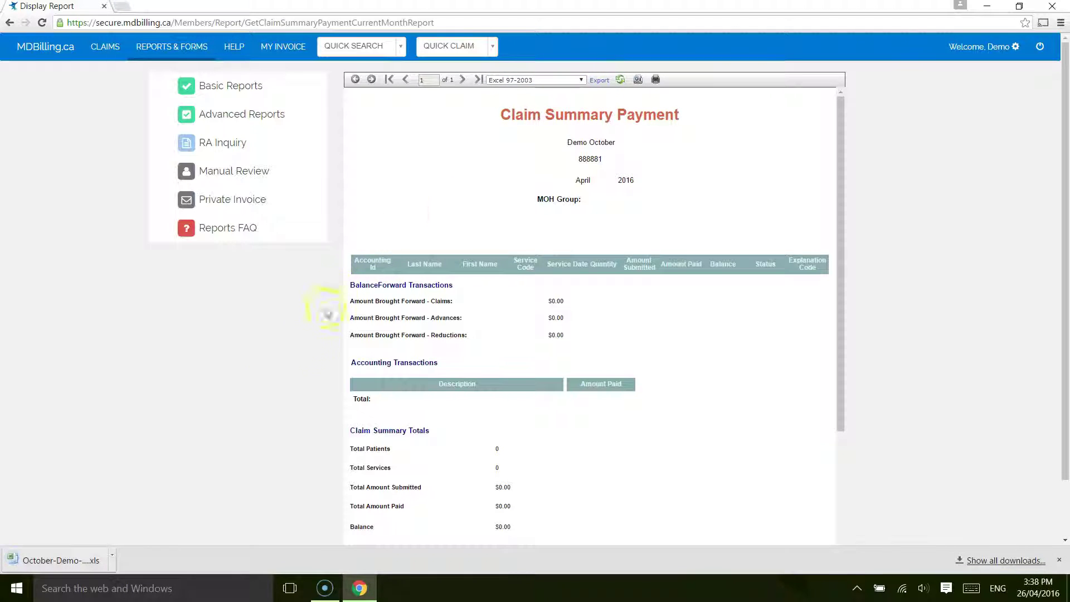
click(100, 555)
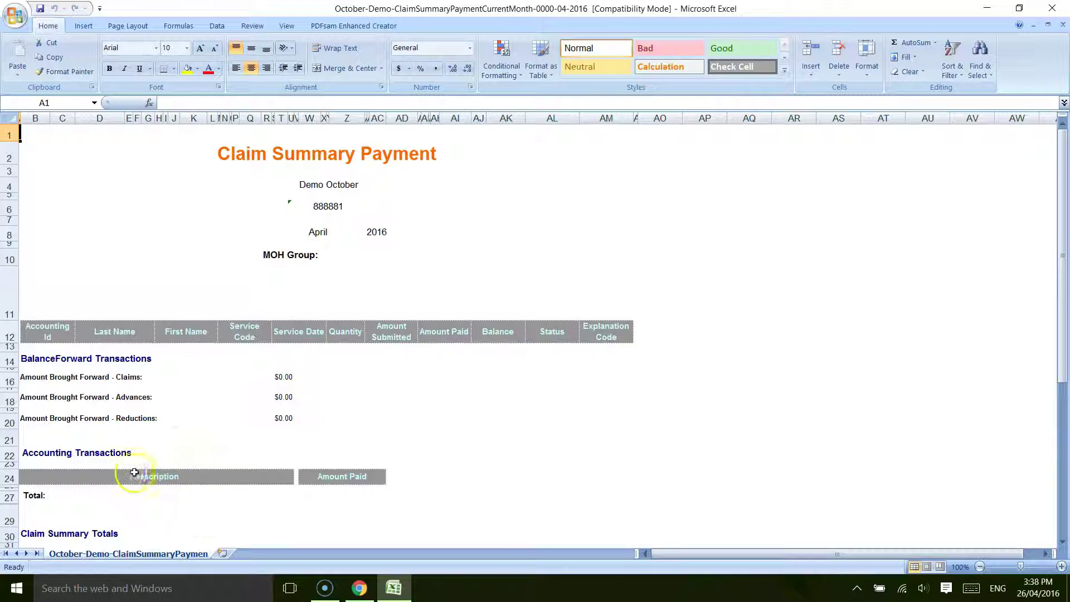
- Scroll the exported workbook down to review the Claim Summary Totals rows, then close Excel
scroll(122, 469, down, 2)
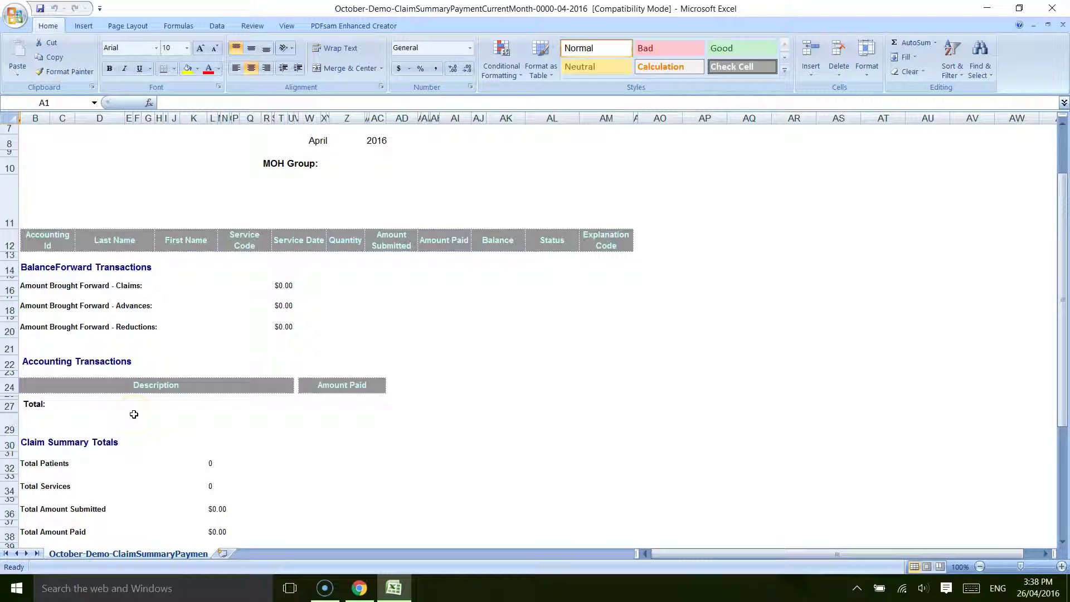
drag(1065, 372, 1064, 413)
click(174, 384)
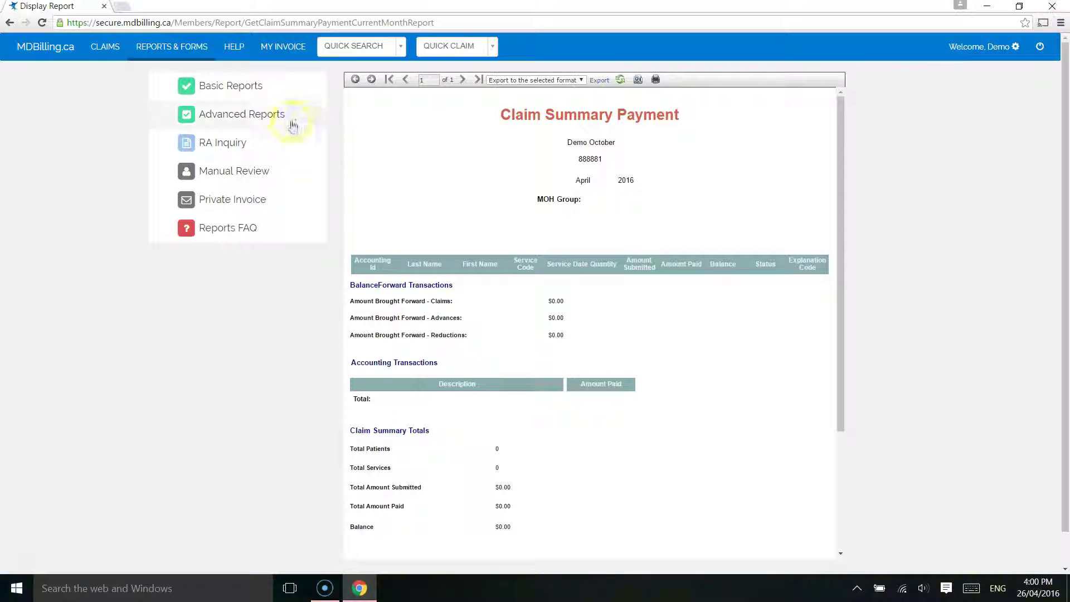
- View the Rejection Report listing four rejected services, then switch to the Advanced Reports page
click(247, 88)
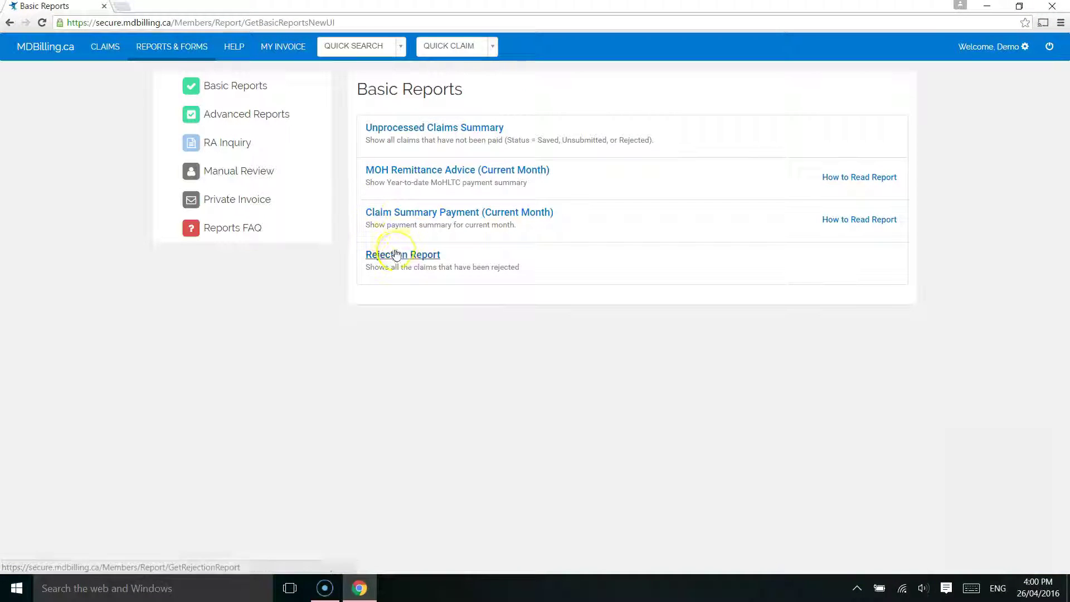
click(395, 253)
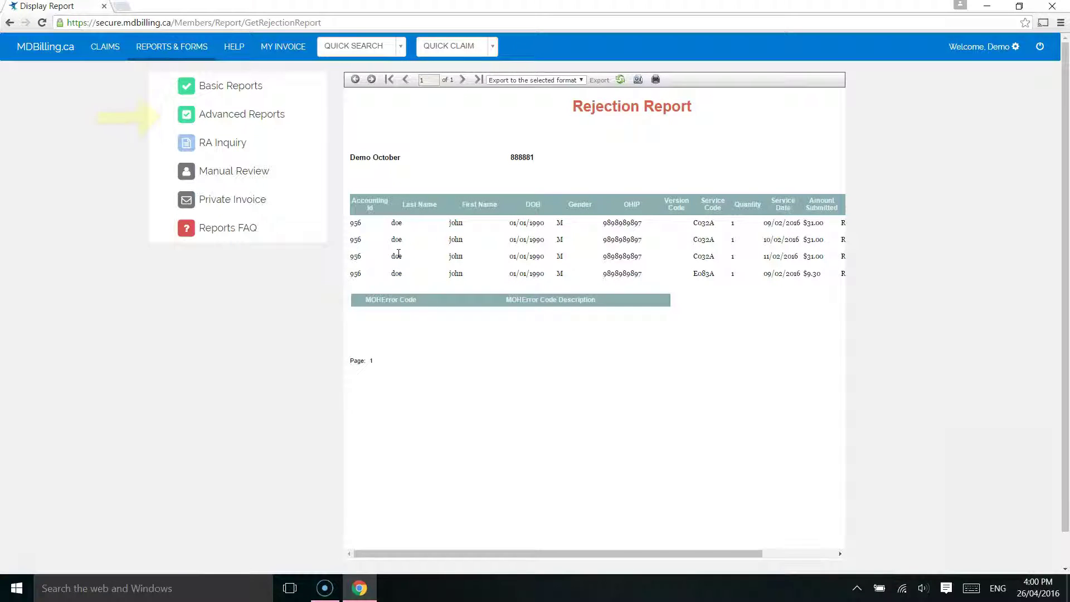
click(289, 113)
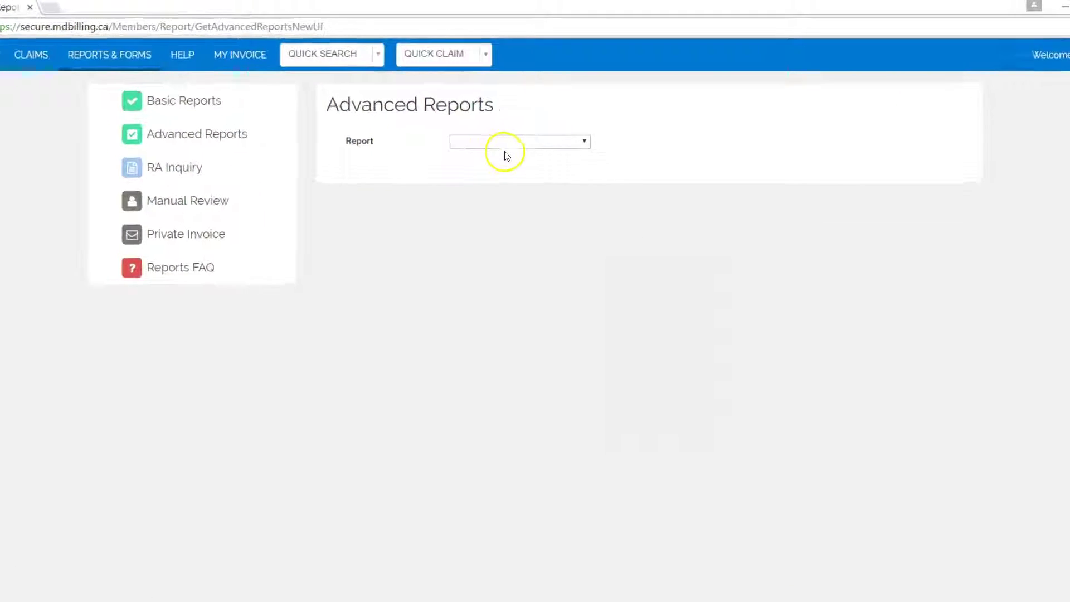
- Try the Claim Summary Payment and Patient Report types, then select Clinical Logic Summary
click(535, 144)
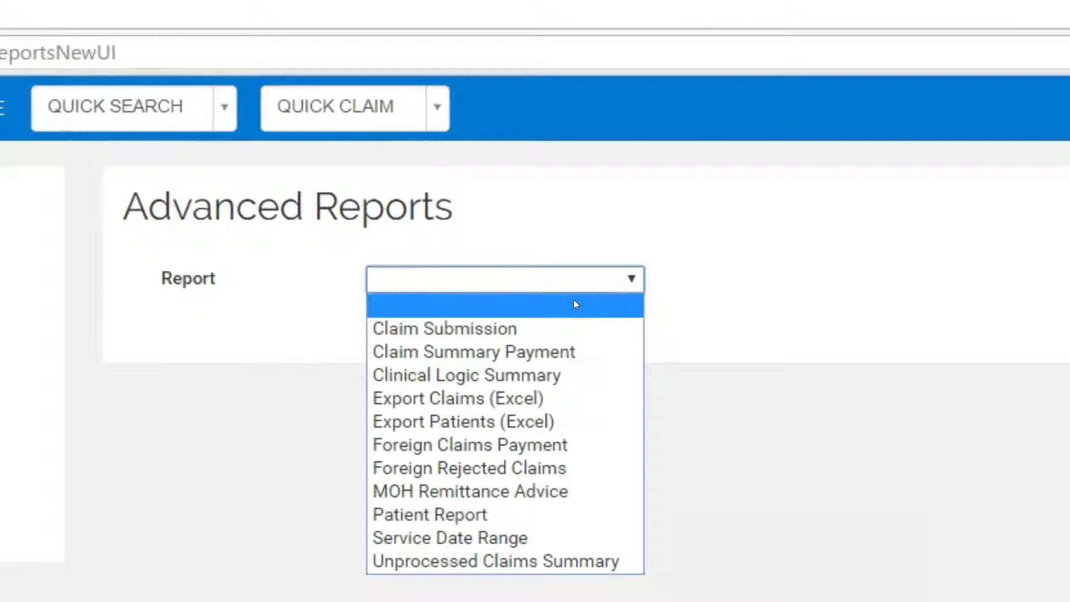
click(598, 357)
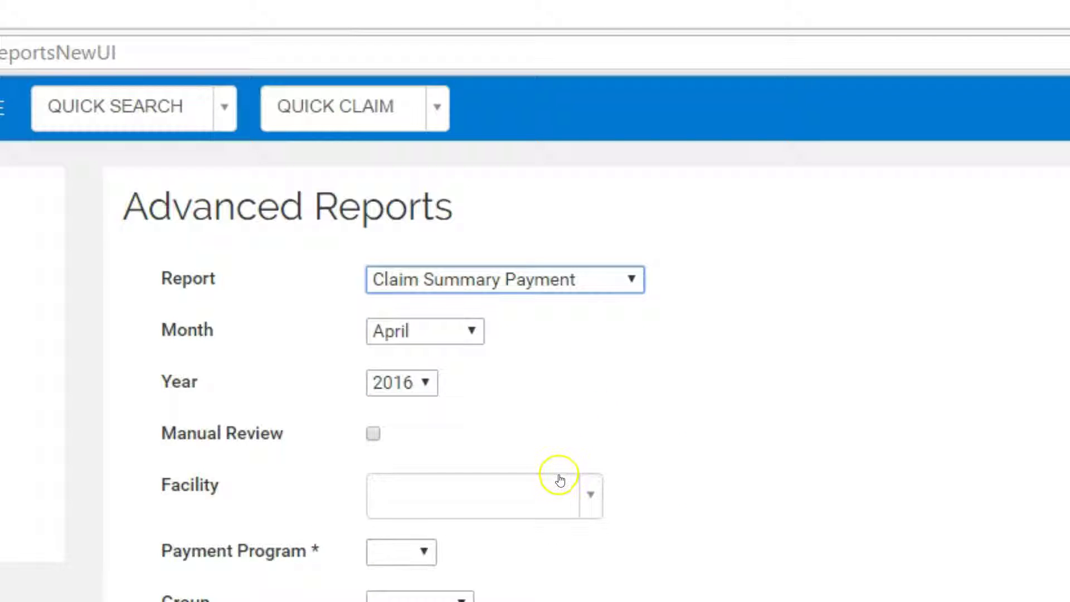
click(579, 284)
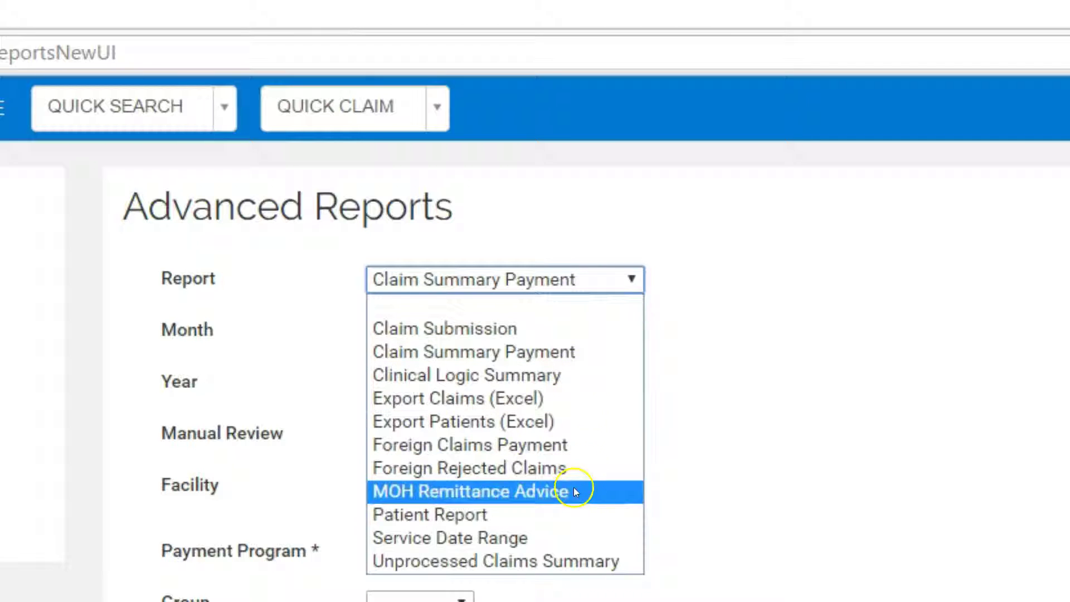
click(577, 514)
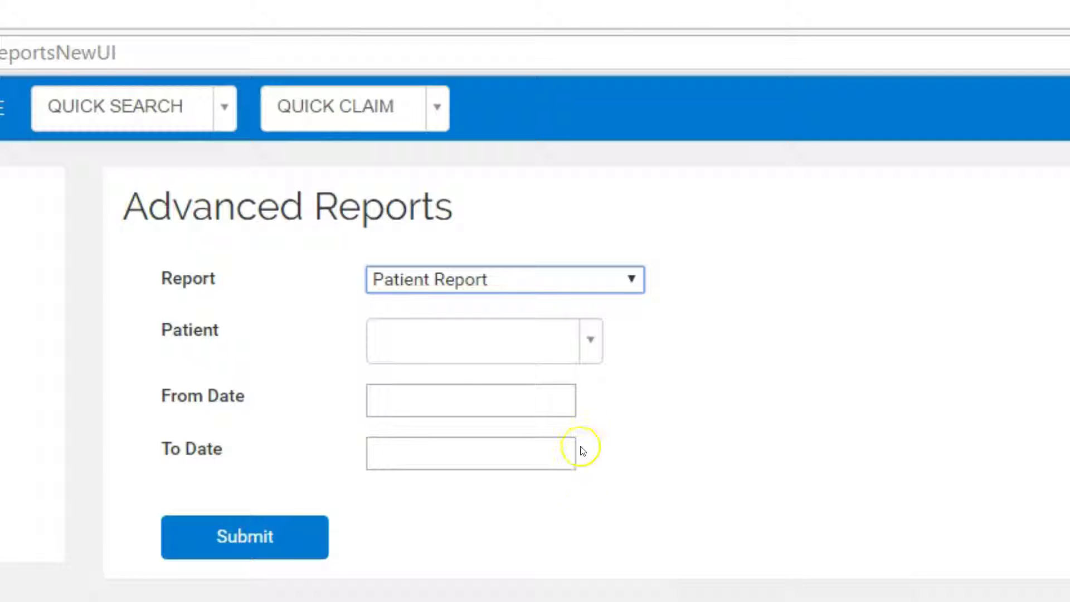
click(594, 280)
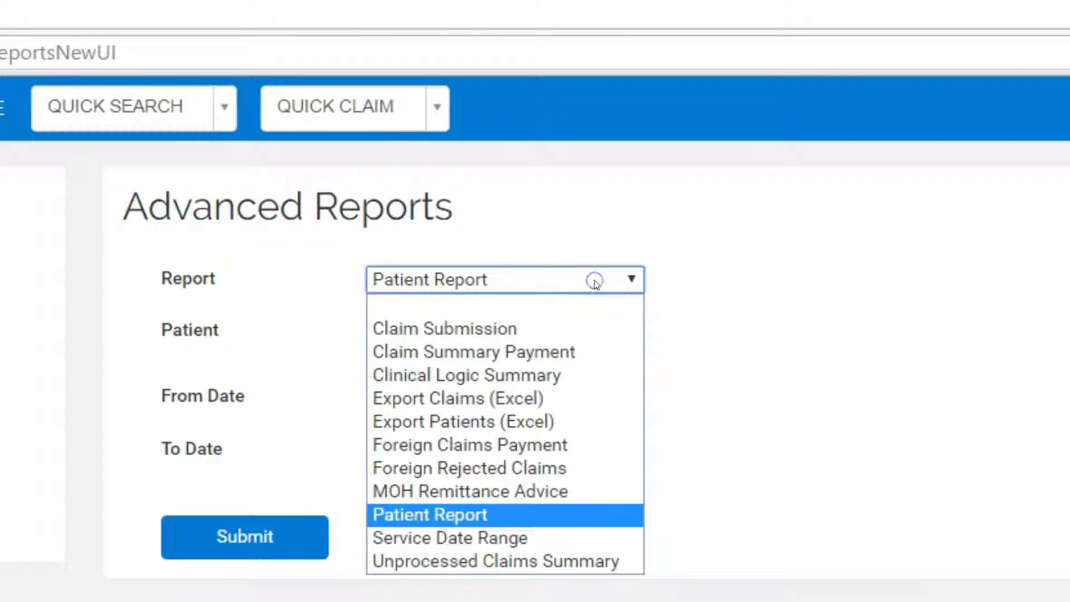
click(584, 375)
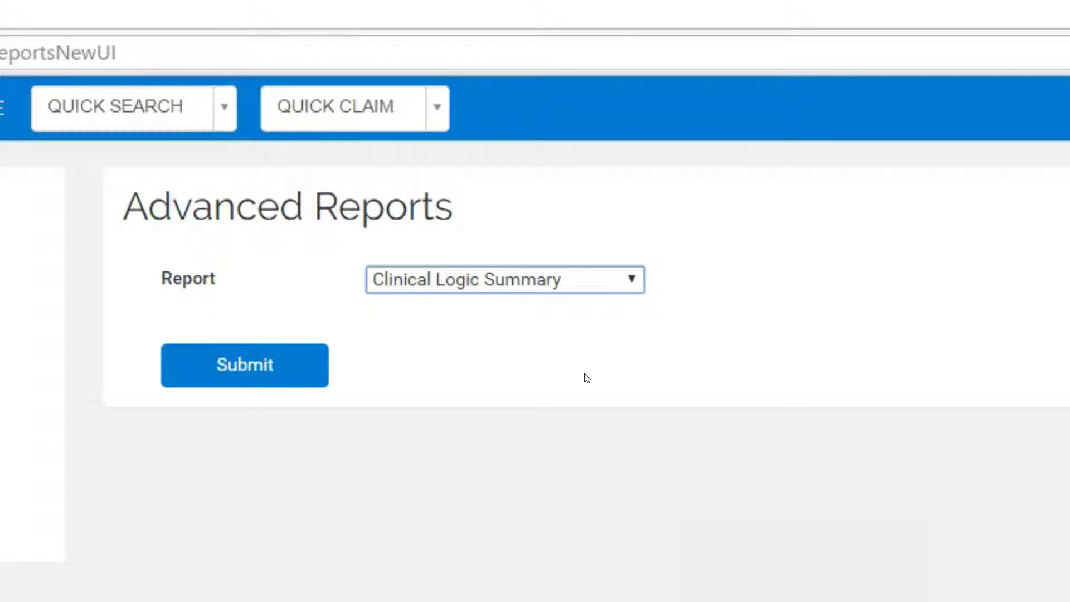
- Select Foreign Rejected Claims instead of Foreign Claims Payment and set the period to March 2015
click(592, 279)
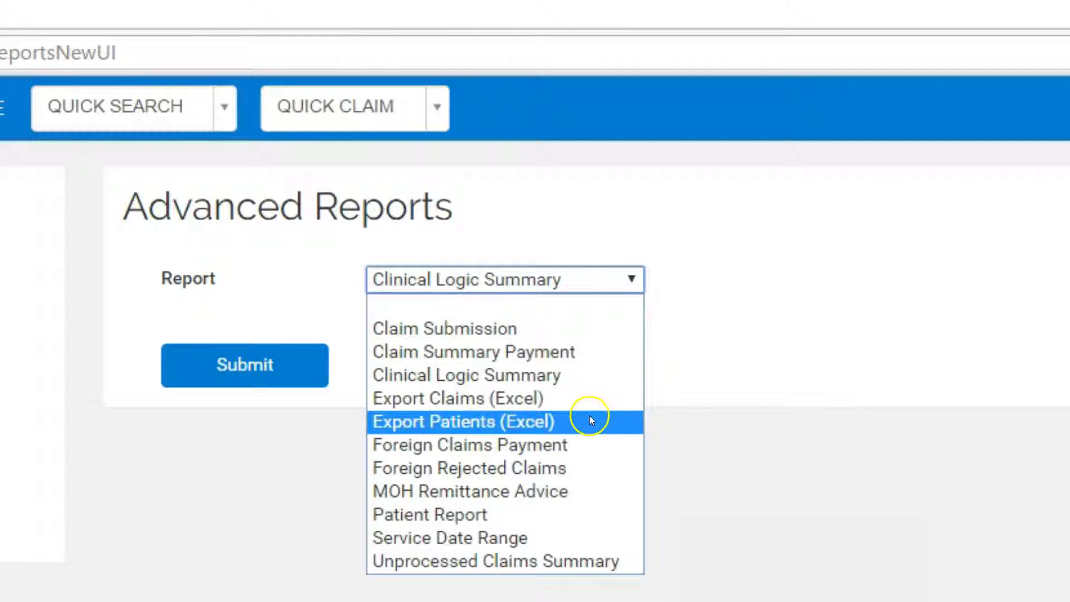
click(587, 439)
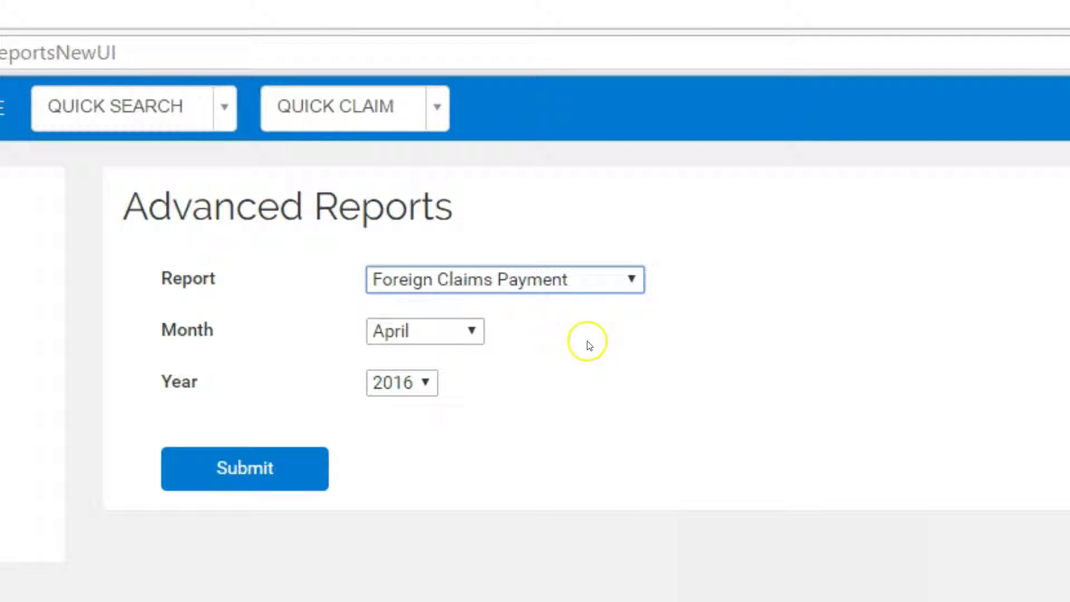
click(588, 288)
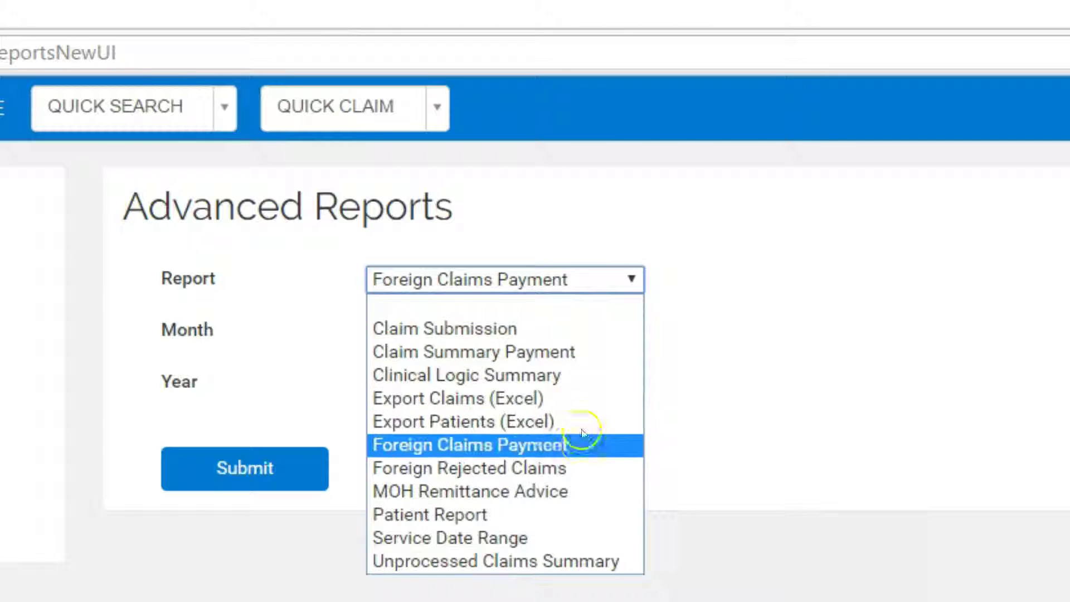
click(577, 467)
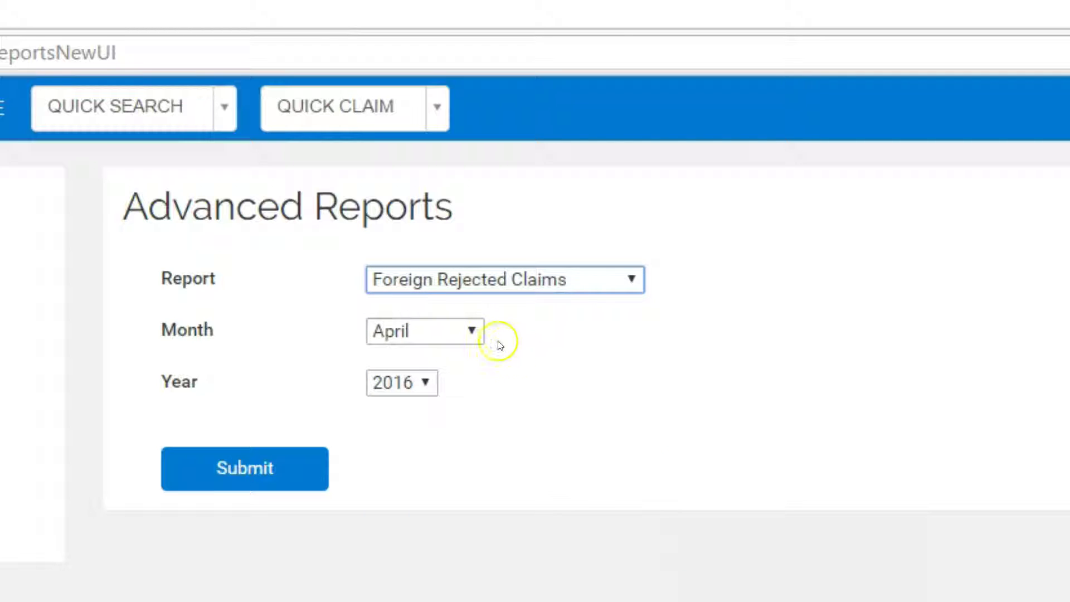
click(470, 333)
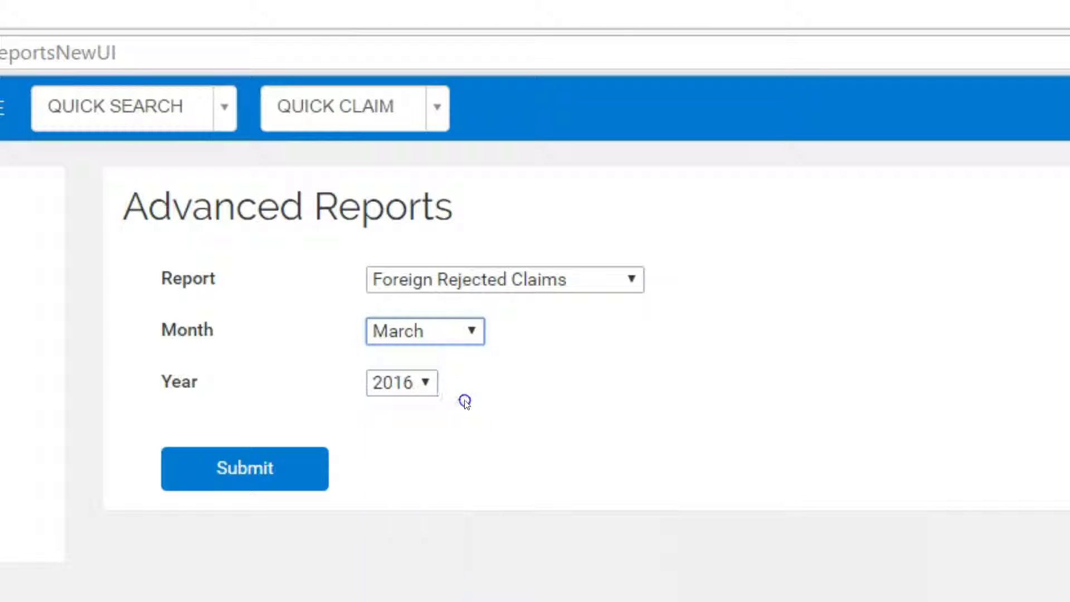
click(420, 385)
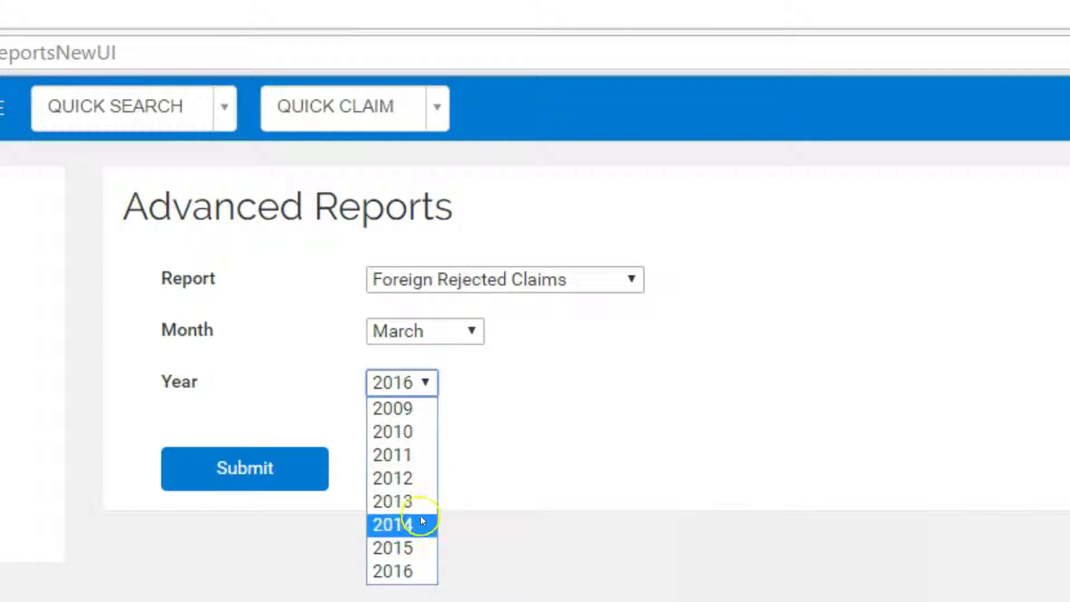
click(421, 540)
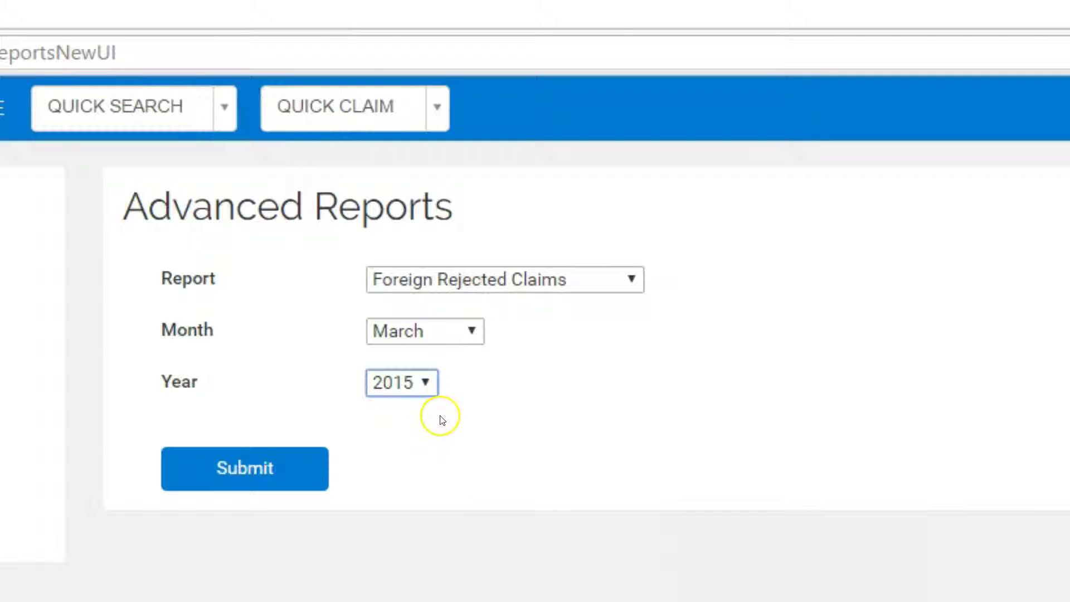
click(471, 329)
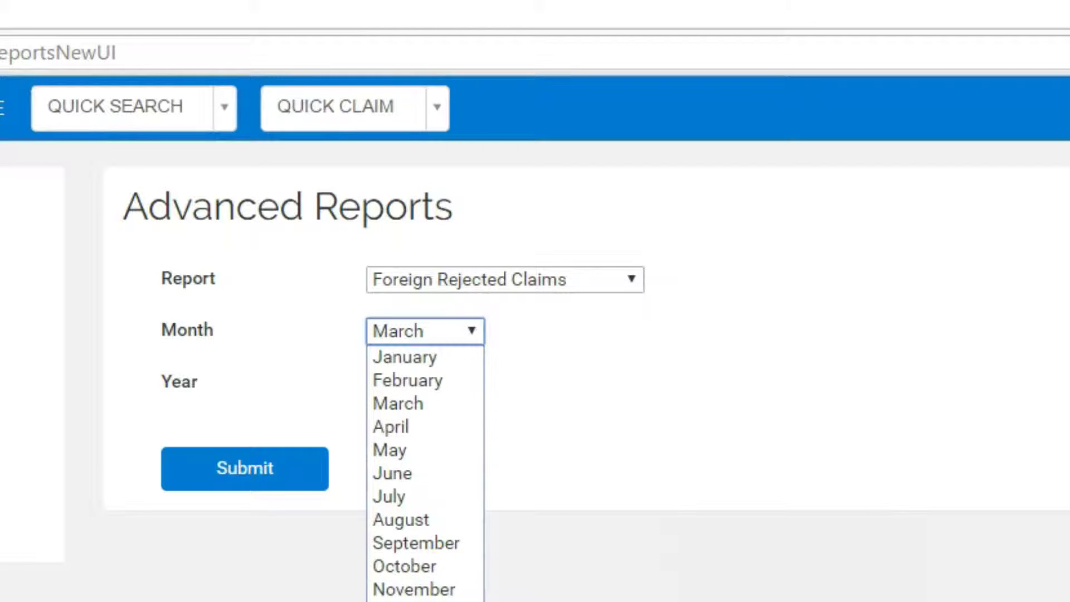